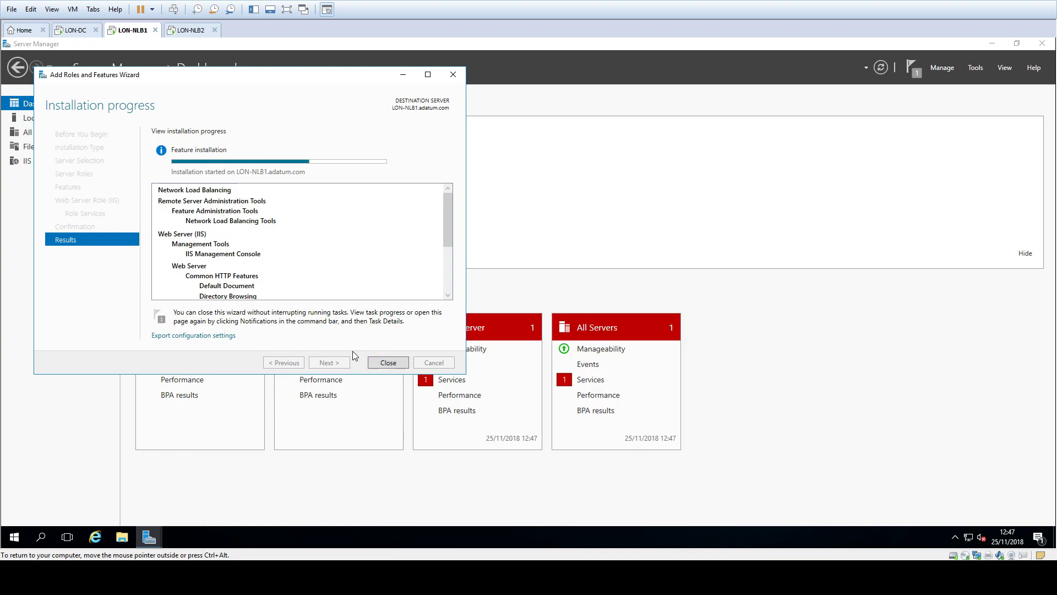
- Close the finished feature installation wizard on LON-NLB1 and open Network Load Balancing Manager
left_click(389, 362)
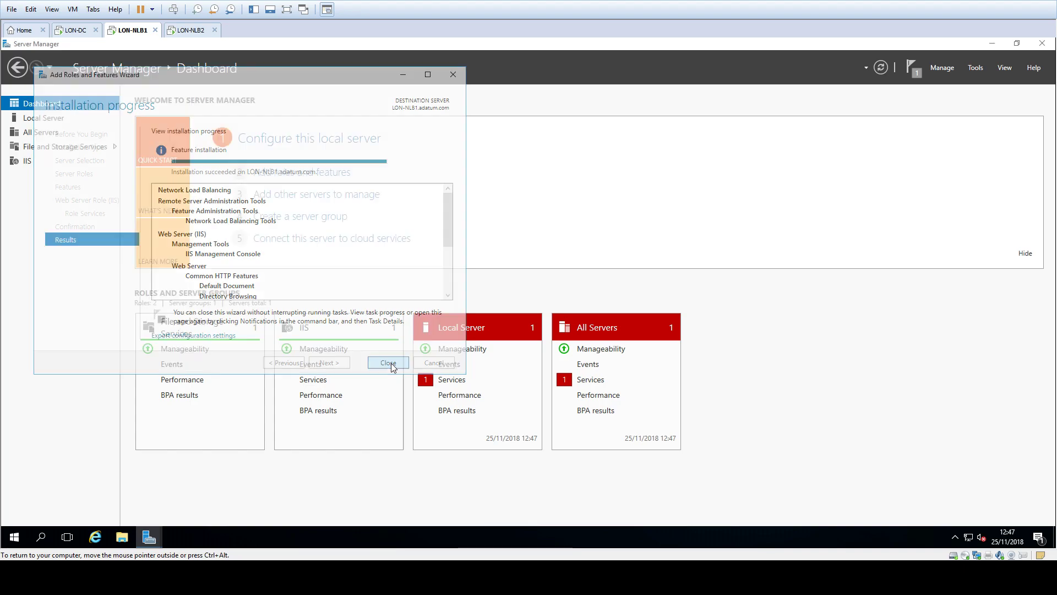
left_click(978, 68)
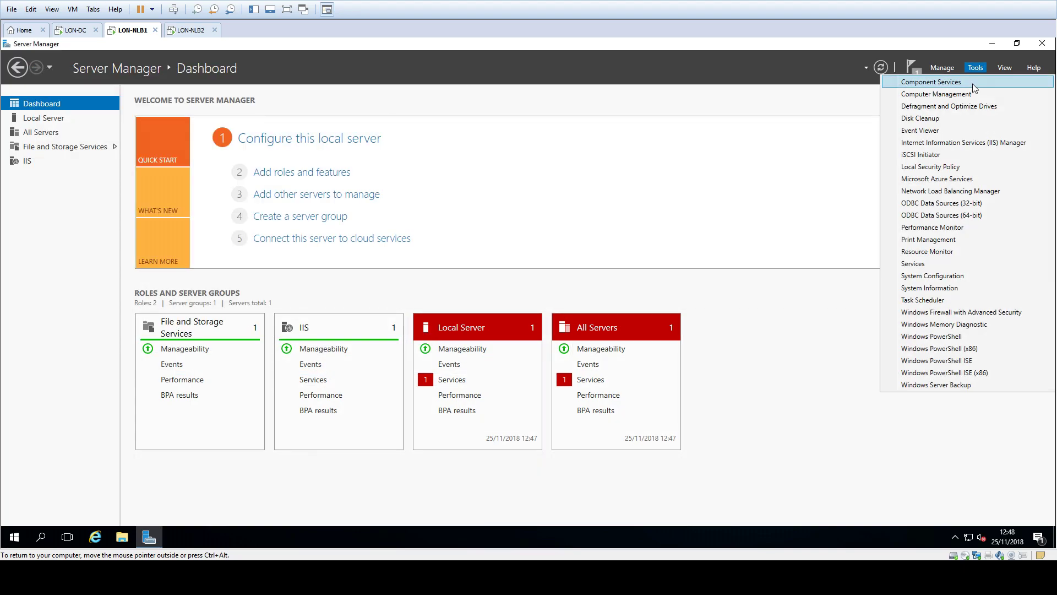
left_click(952, 193)
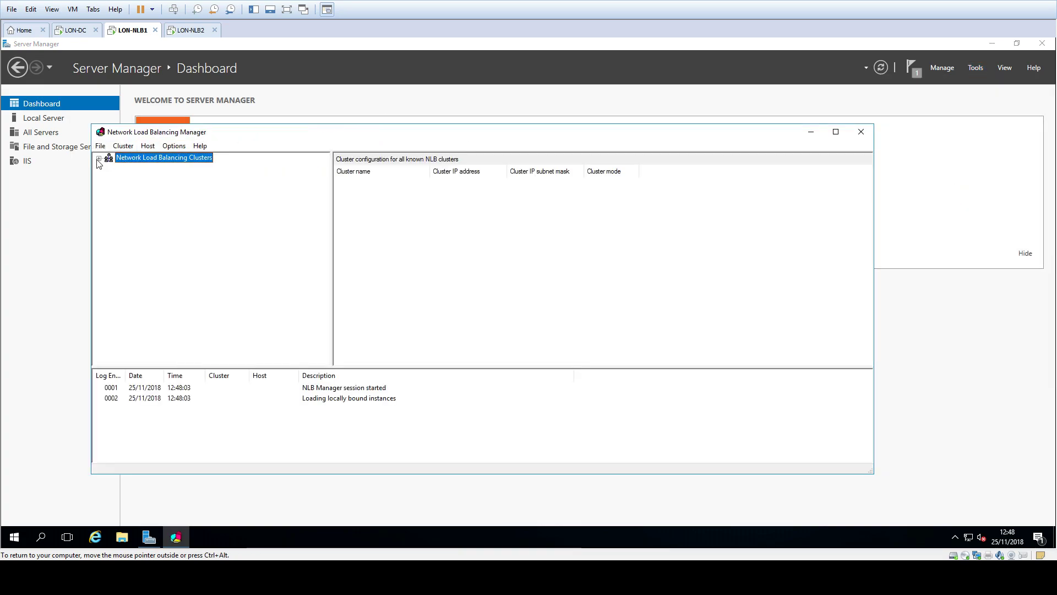
- Start a new NLB cluster, connect to the host lon-nlb1.adatum.com and use its Ethernet0 interface
left_click(123, 146)
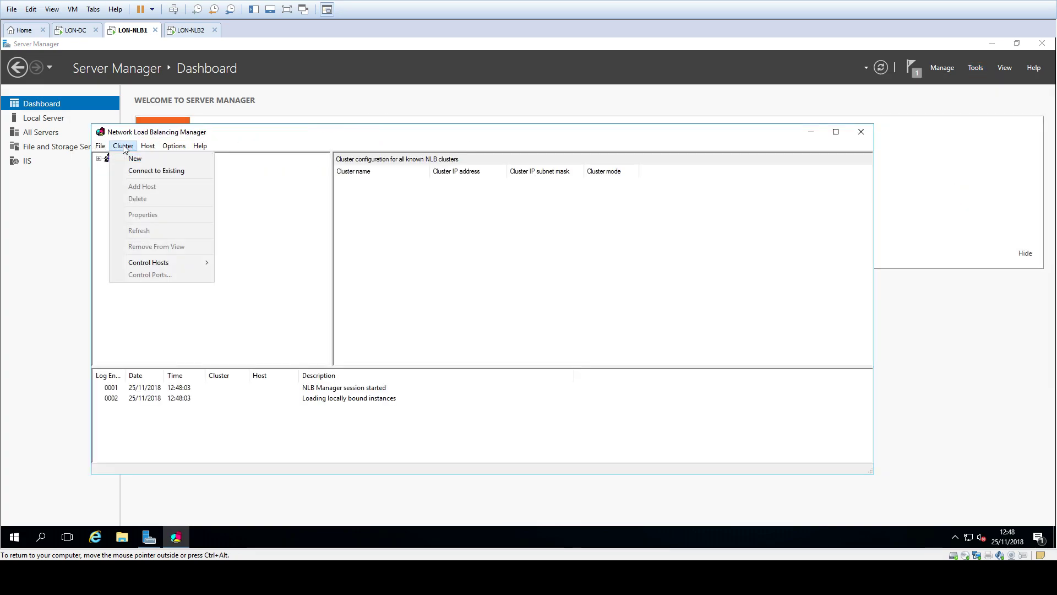
left_click(132, 160)
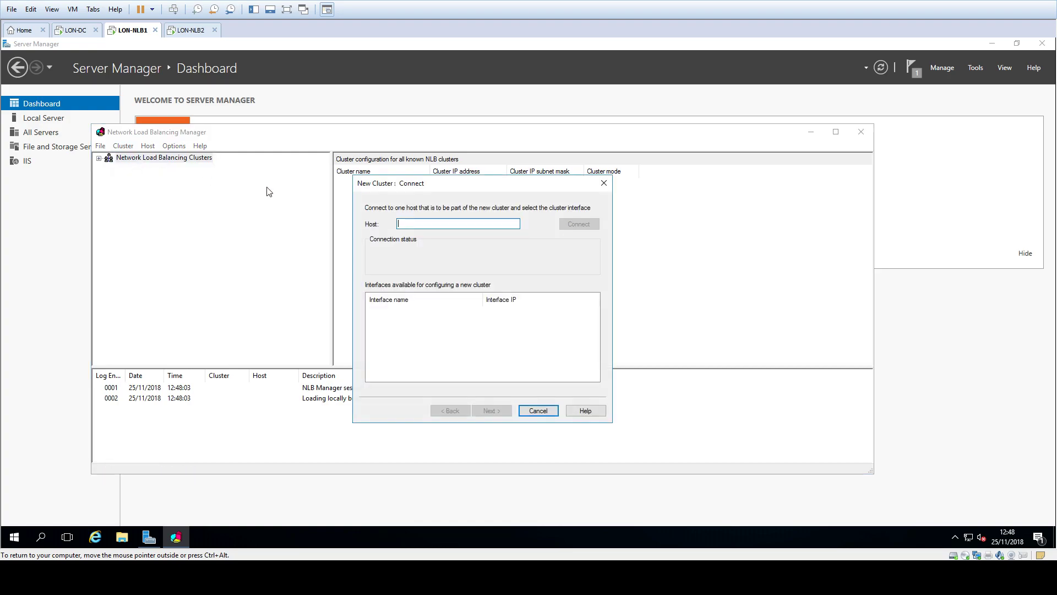
type("nlb1.")
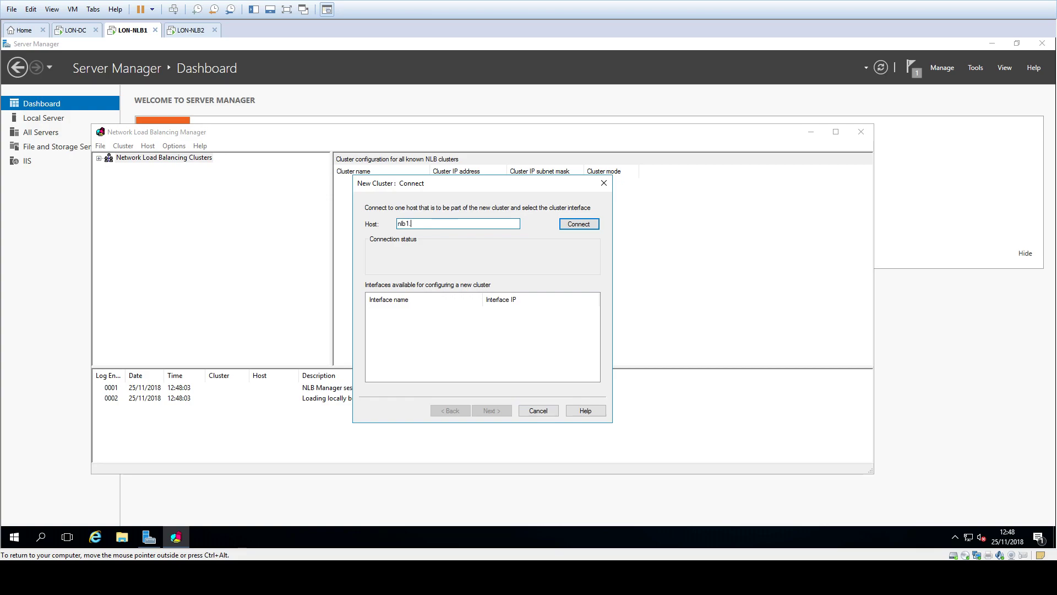
key("BackSpace")
key("BackSpace")
key("BackSpace")
key("BackSpace")
type("lon-nlb1.adatum.com")
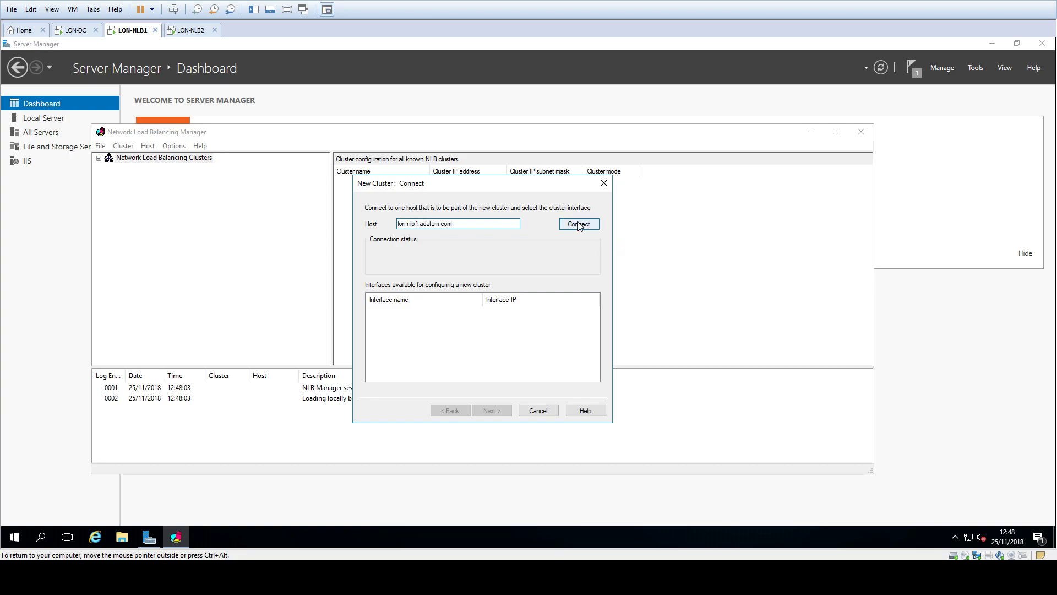
left_click(578, 224)
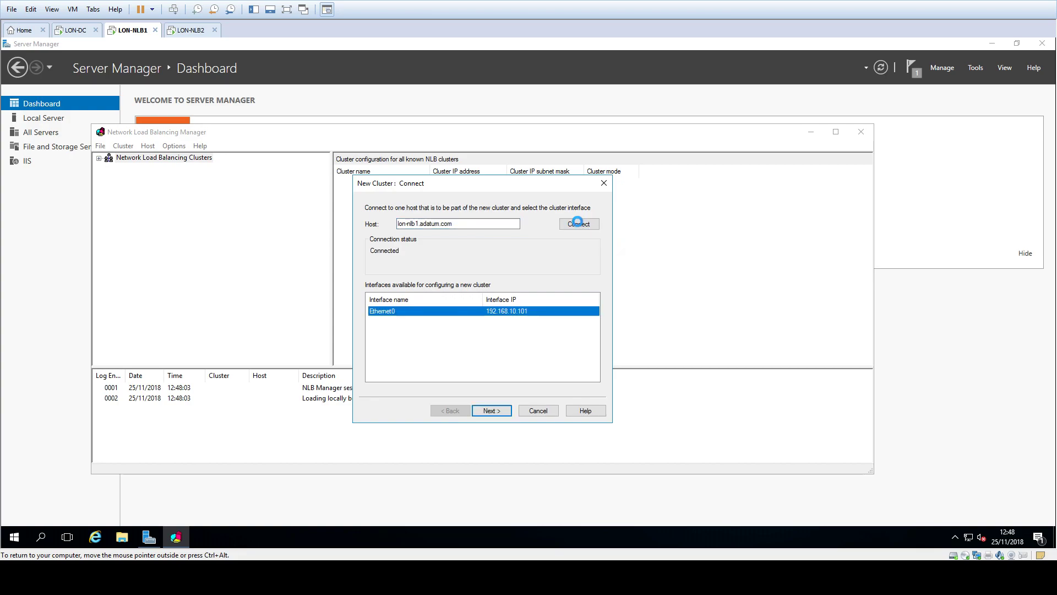
left_click(491, 414)
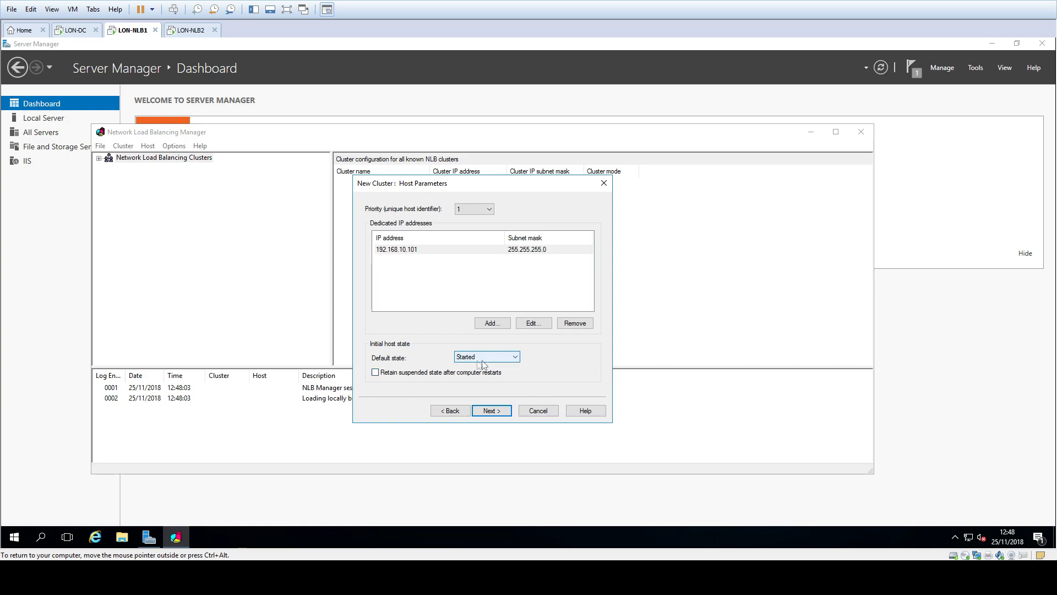
- Accept the host parameters and add the cluster IPv4 address 192.168.10.100 with subnet mask 255.255.255.0
left_click(493, 414)
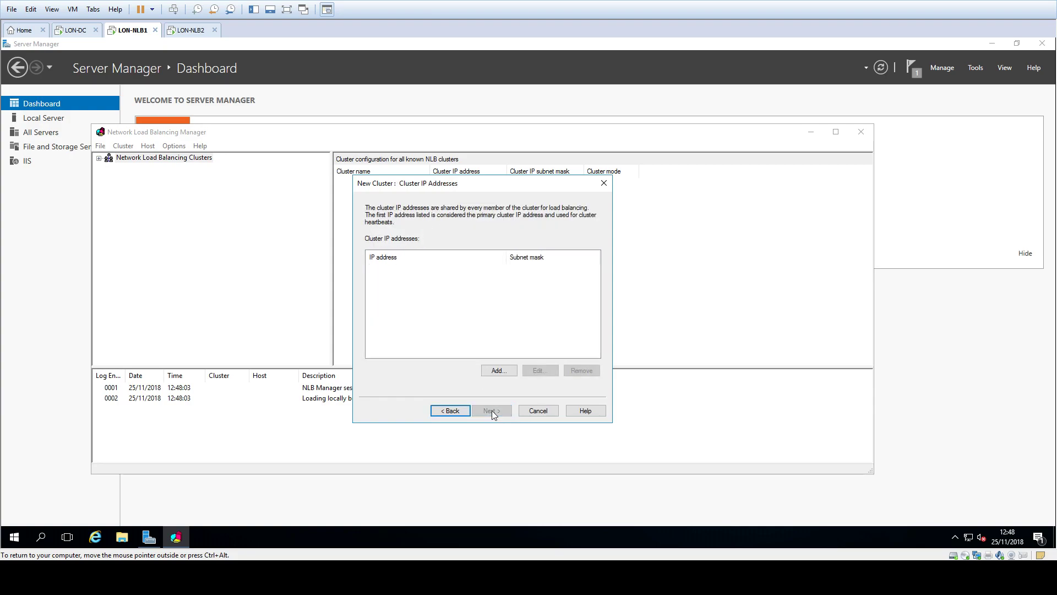
left_click(497, 371)
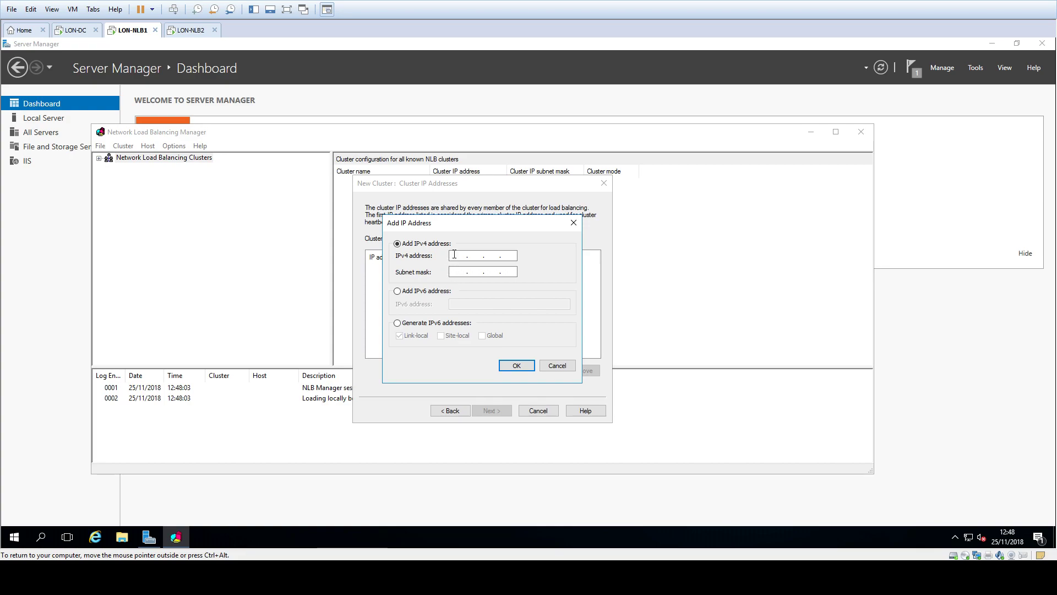
type("192 . 168 . 10 . 100")
key("Tab")
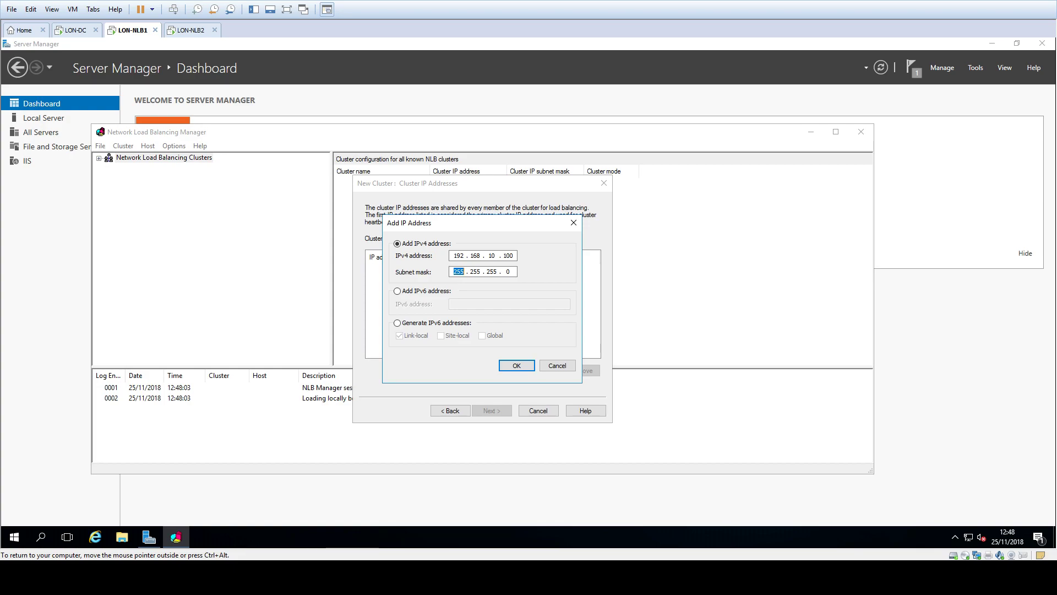
left_click(515, 366)
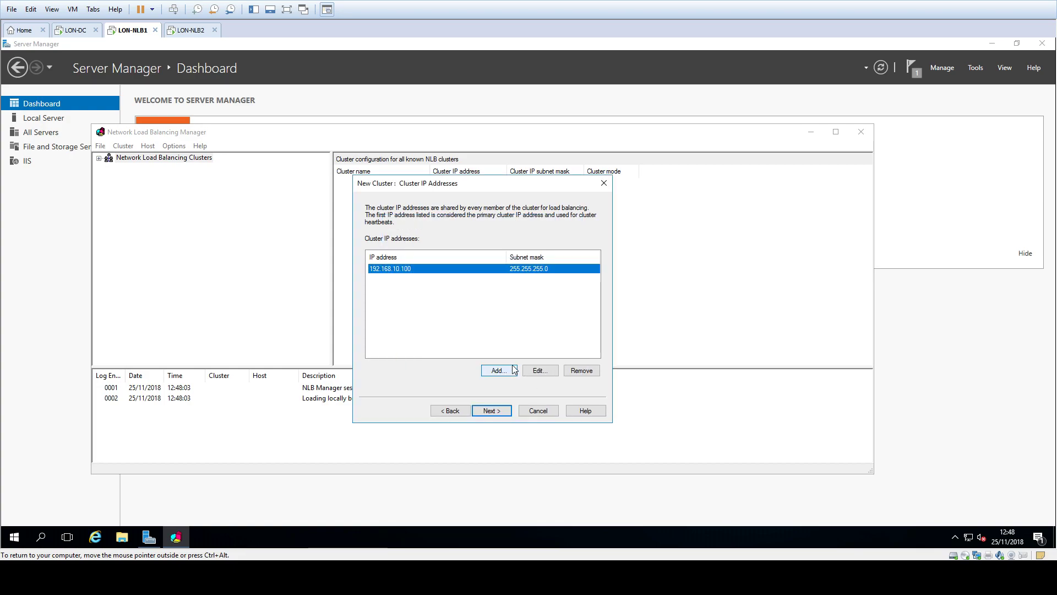
- Set the new cluster's full Internet name to nlb.adatum.com with the unicast operation mode
left_click(492, 410)
left_click(462, 251)
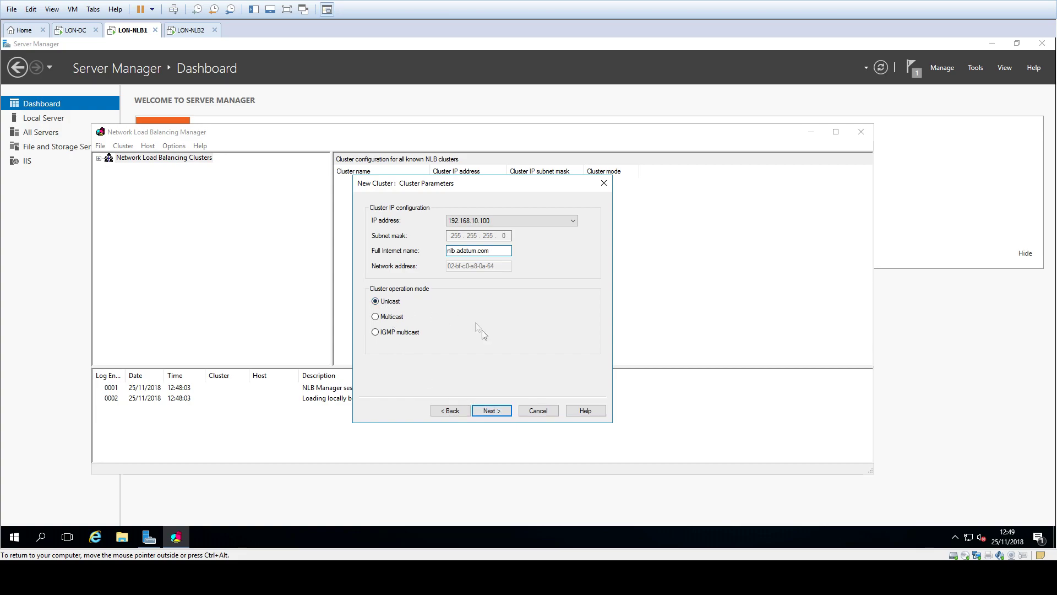
left_click(492, 411)
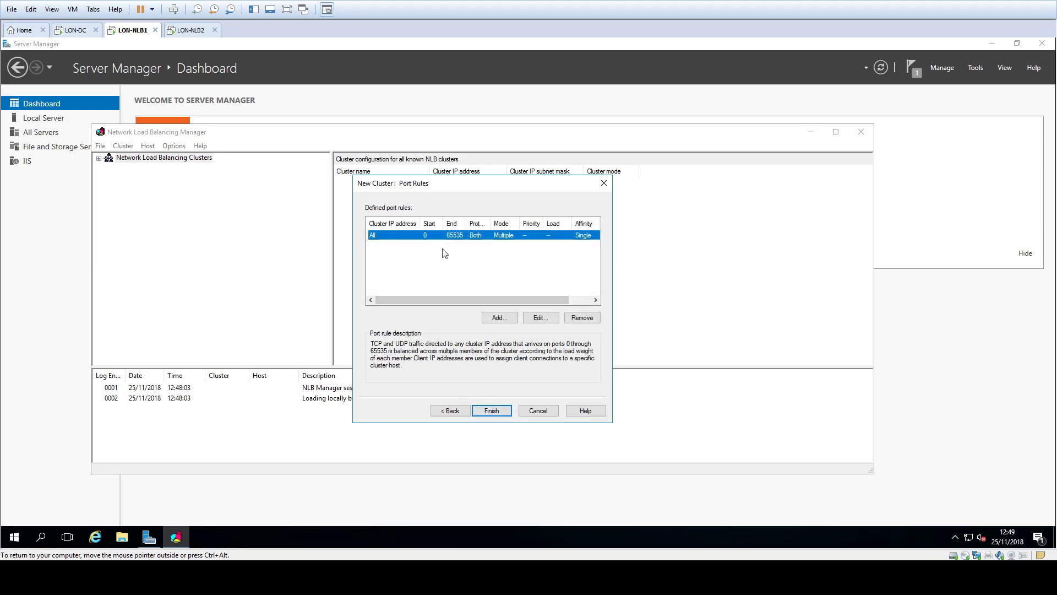
- Edit the default port rule to port range 80 to 80 with affinity None, finish creating the cluster and display its hosts
left_click(538, 319)
type("80")
key("Tab")
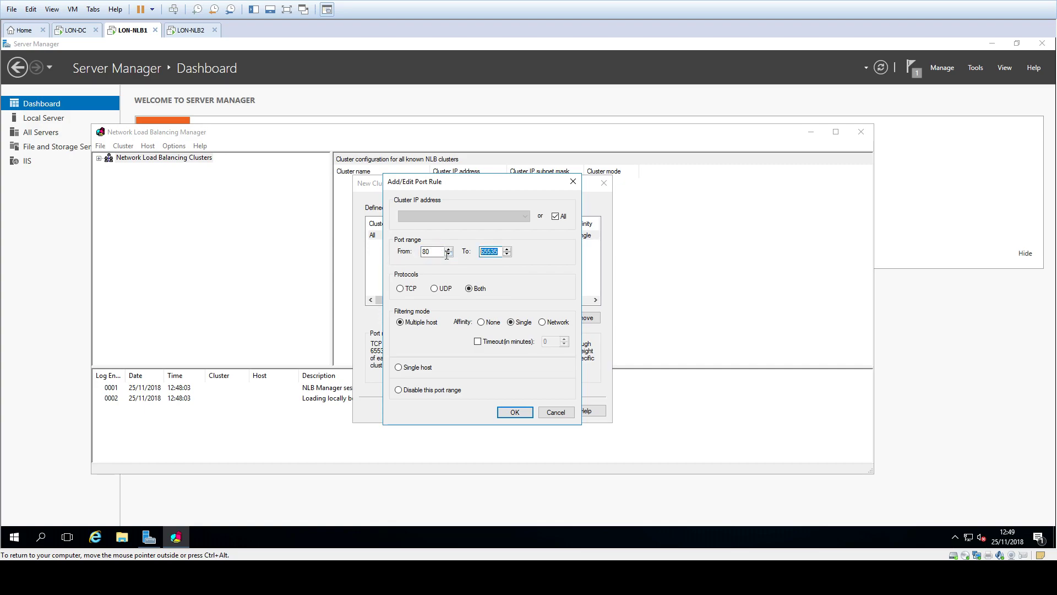
type("80")
left_click(481, 322)
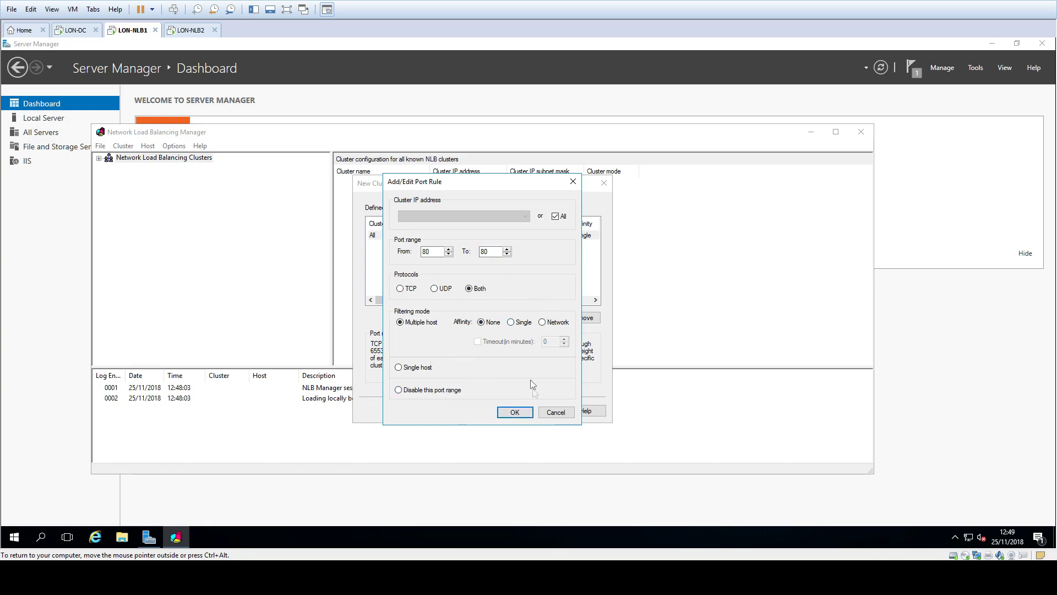
left_click(510, 415)
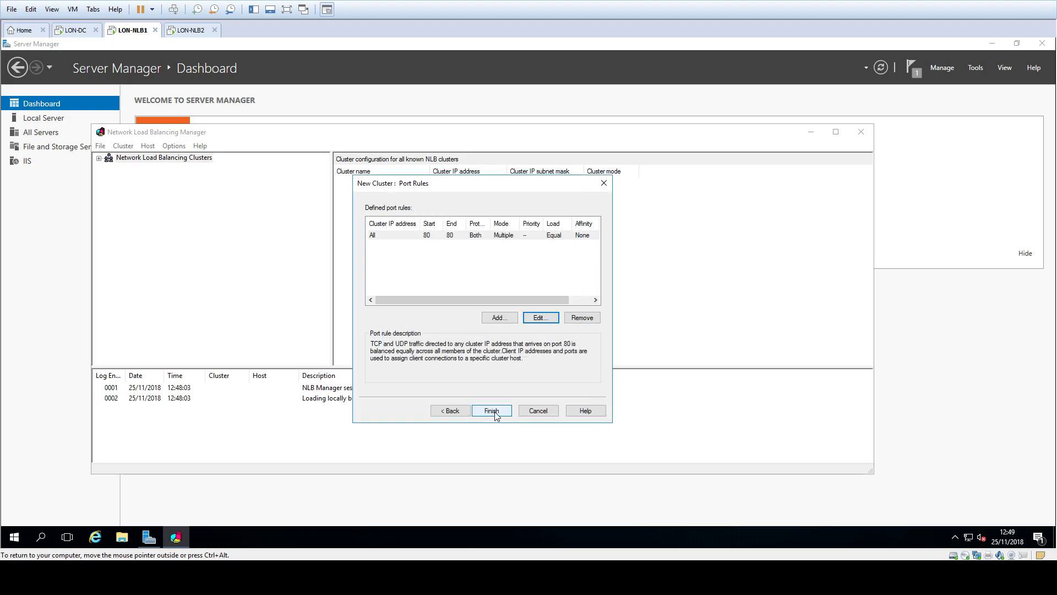
left_click(492, 412)
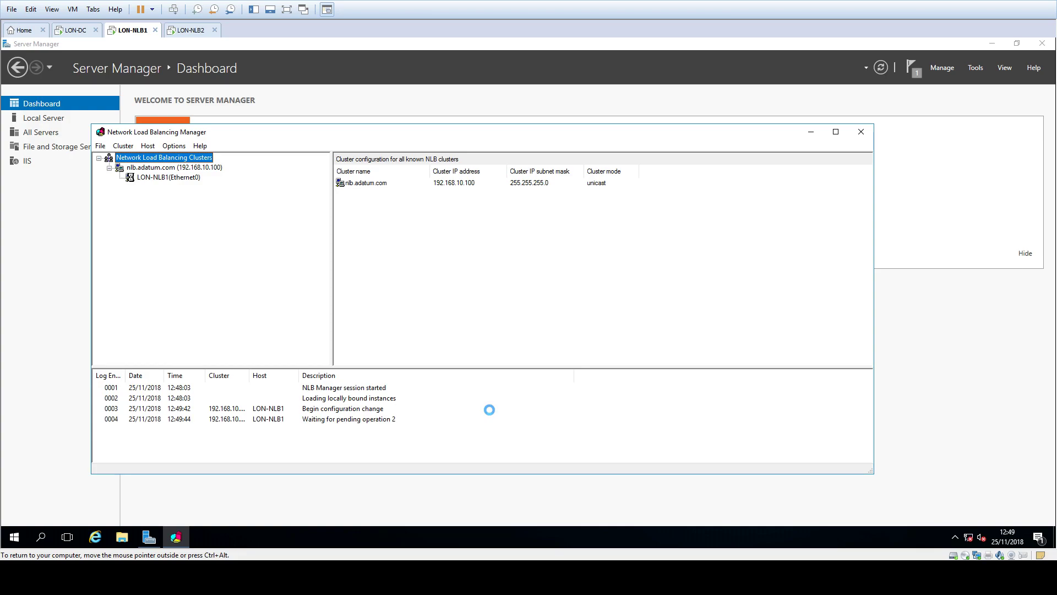
left_click(156, 168)
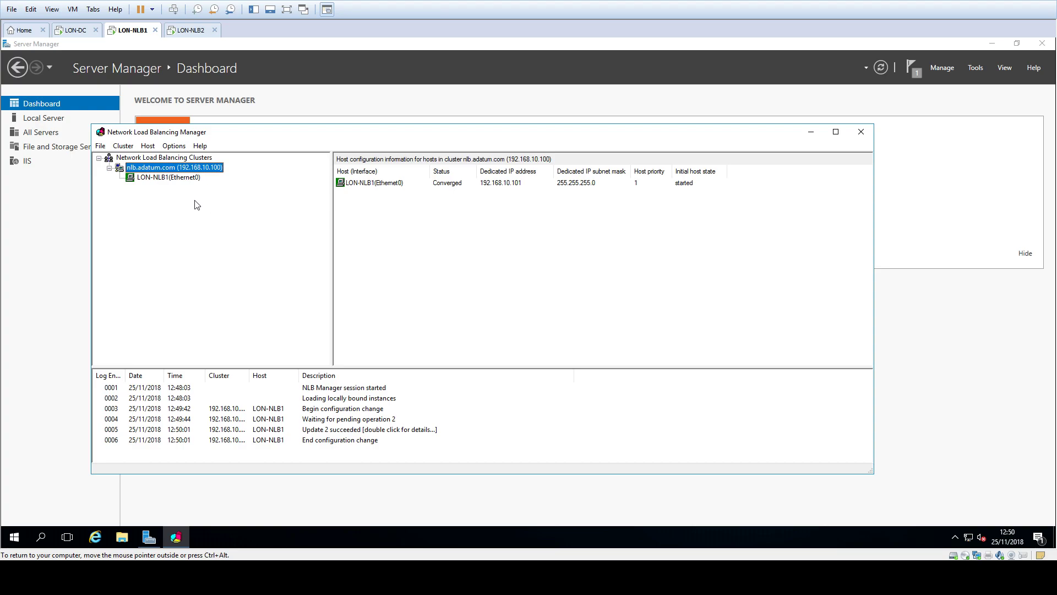
- Switch to the LON-DC virtual machine and open the adatum.com forward lookup zone in DNS Manager
left_click(71, 31)
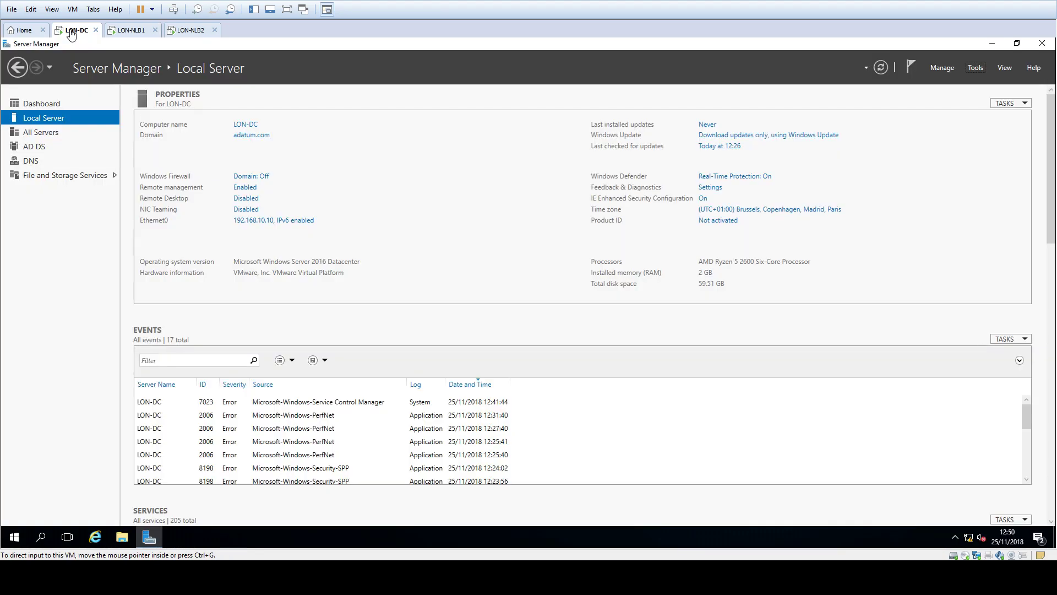
left_click(981, 67)
left_click(897, 202)
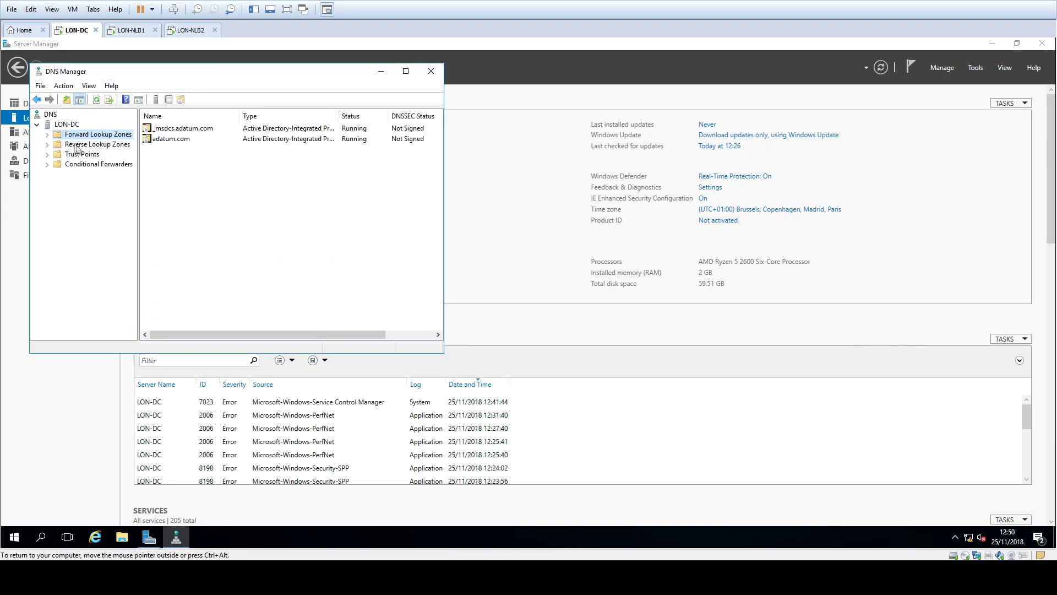
left_click(48, 134)
double_click(77, 155)
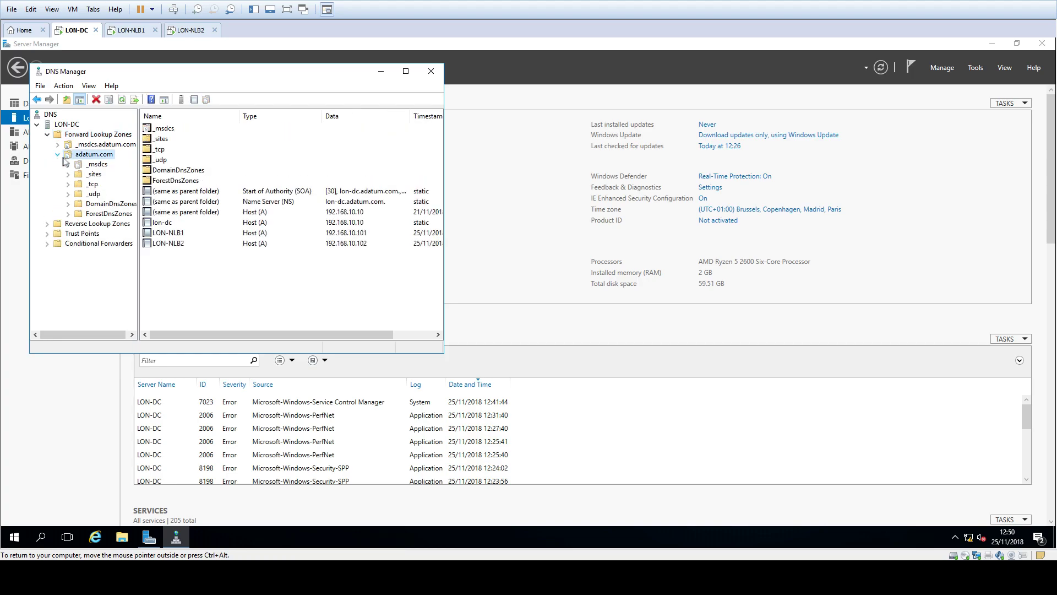
- Add a host (A) record named nlb with IP address 192.168.10.100 to the adatum.com zone
right_click(226, 275)
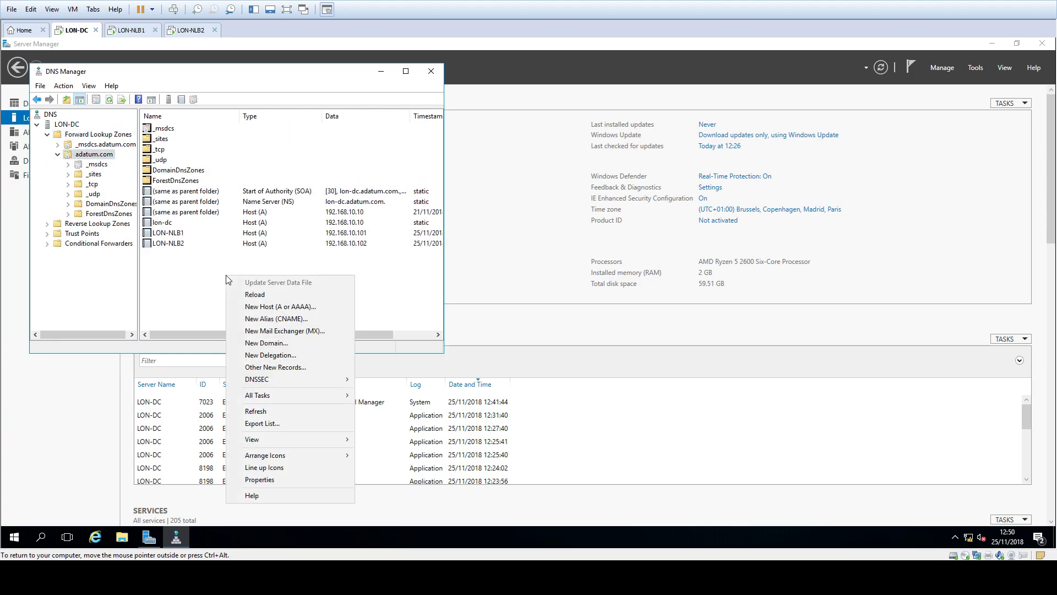
left_click(287, 309)
type("nlb")
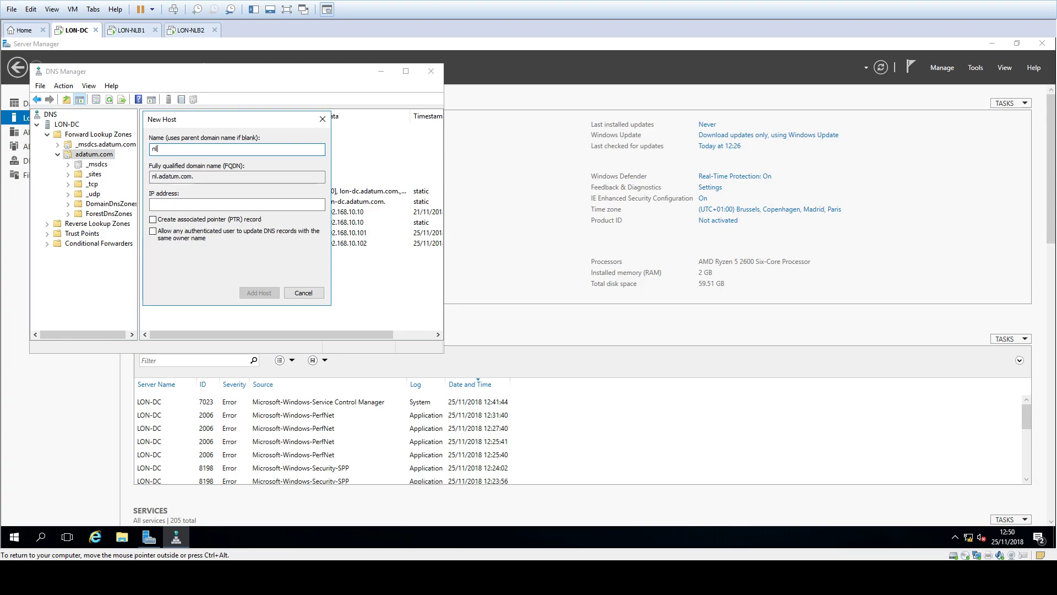
left_click(204, 201)
type("192.168.10")
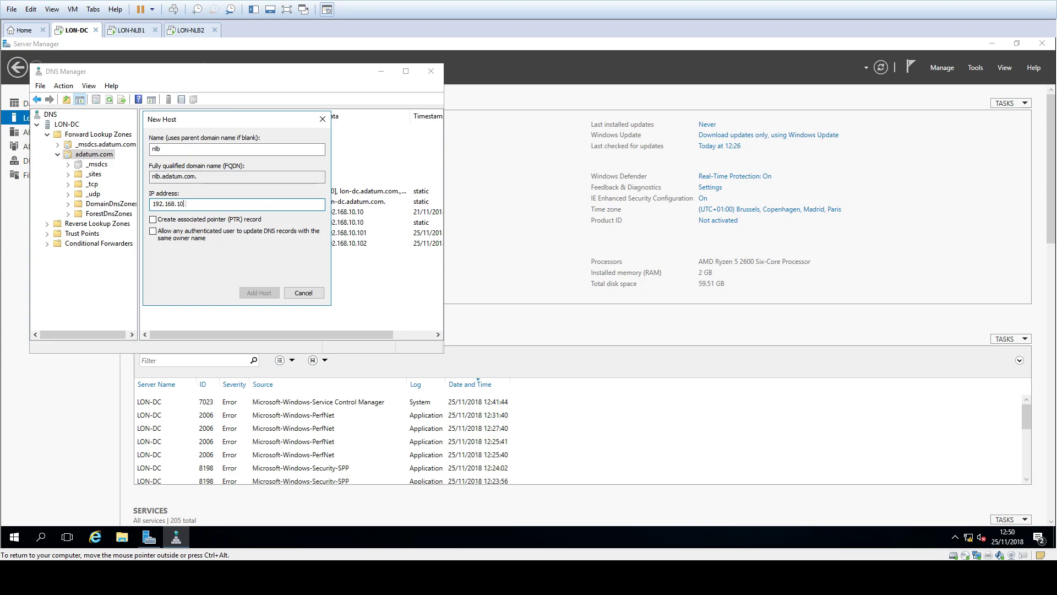
type(".100")
left_click(258, 291)
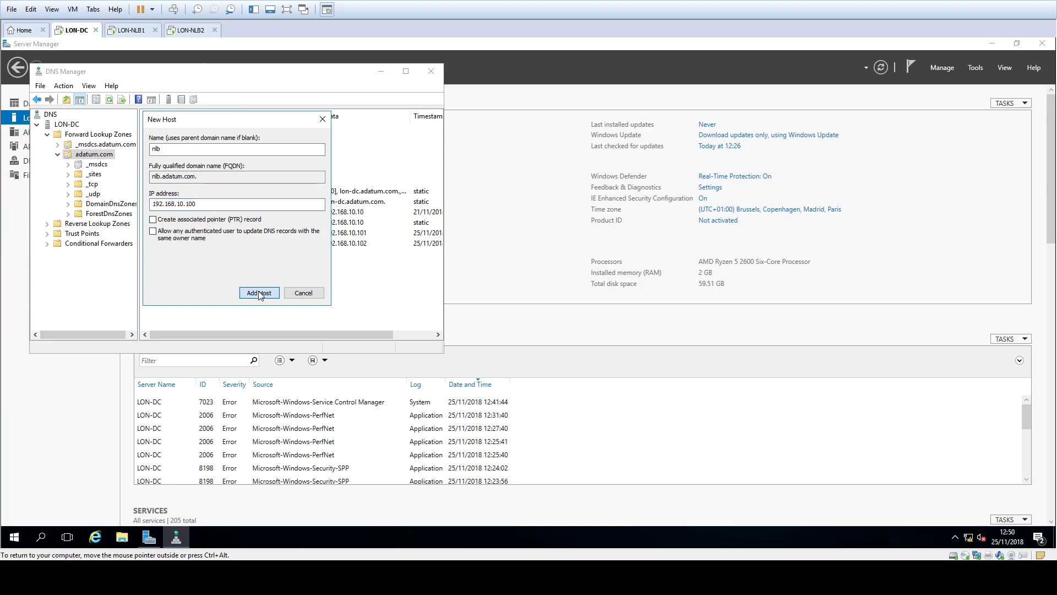
left_click(612, 328)
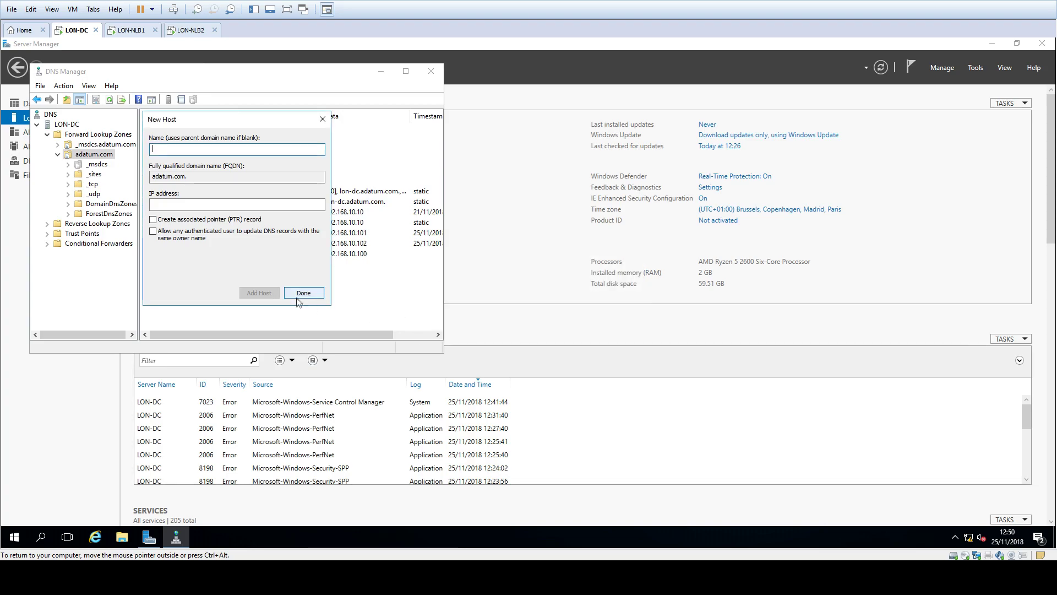
left_click(304, 292)
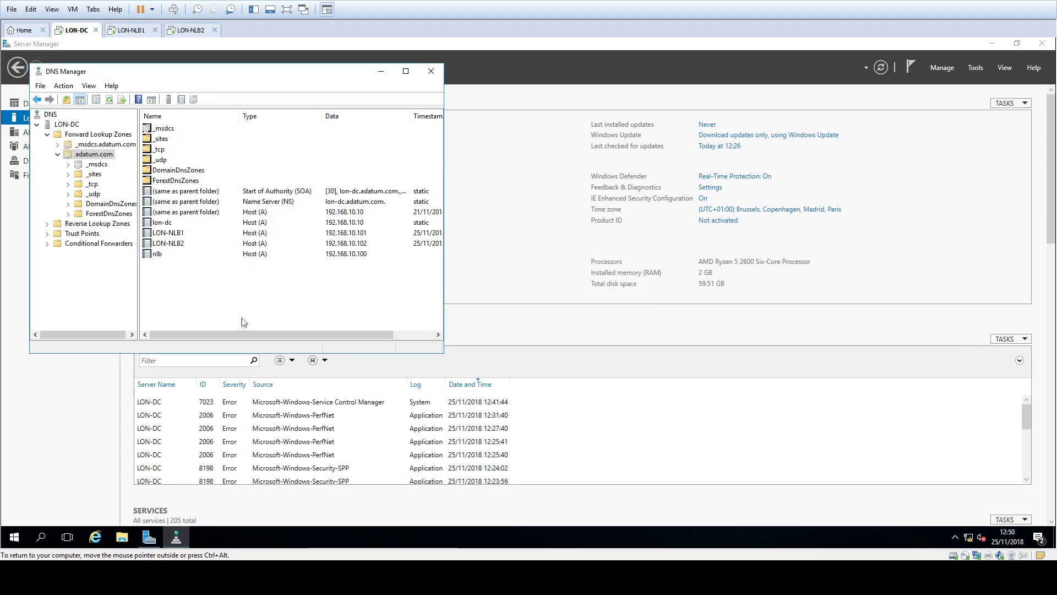
- Return to LON-NLB1 and add the host lon-nlb2.adatum.com to the nlb.adatum.com cluster with priority 2 and the existing port rule
left_click(134, 31)
right_click(151, 168)
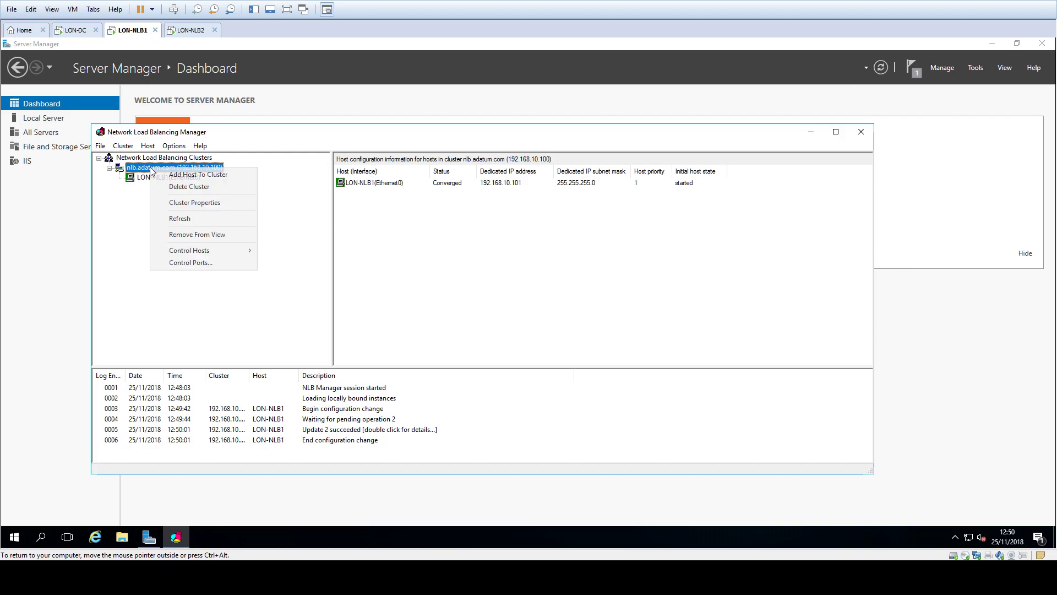
left_click(195, 175)
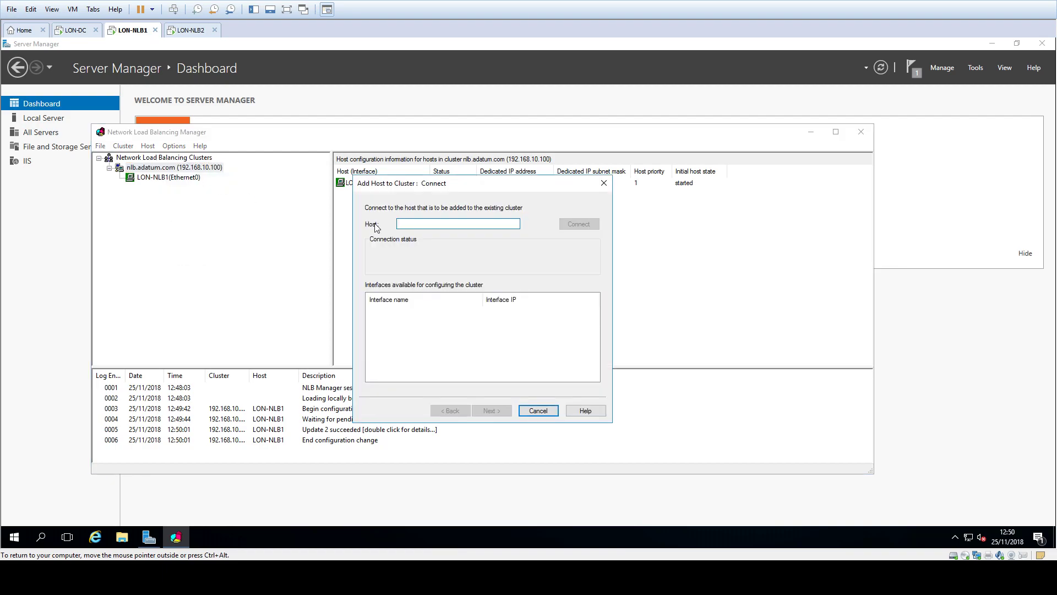
type("lon-")
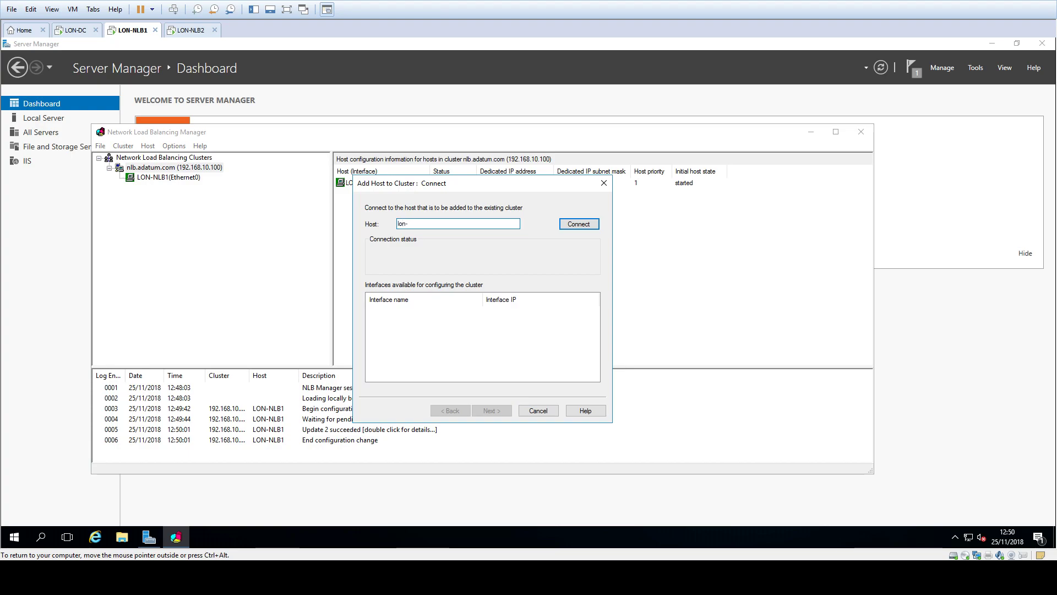
type("nlb2.adatum.com")
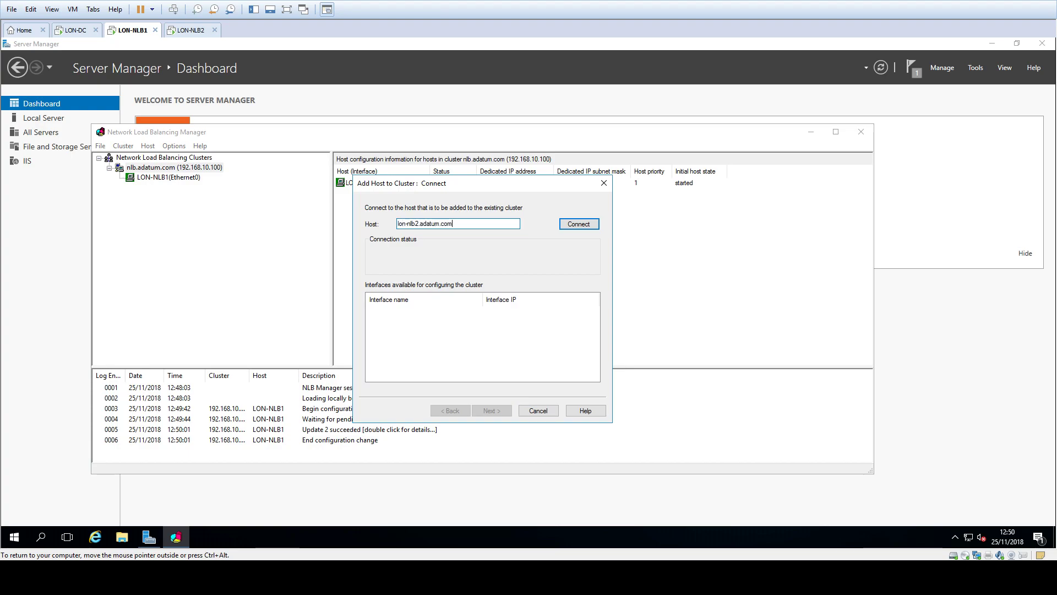
left_click(579, 223)
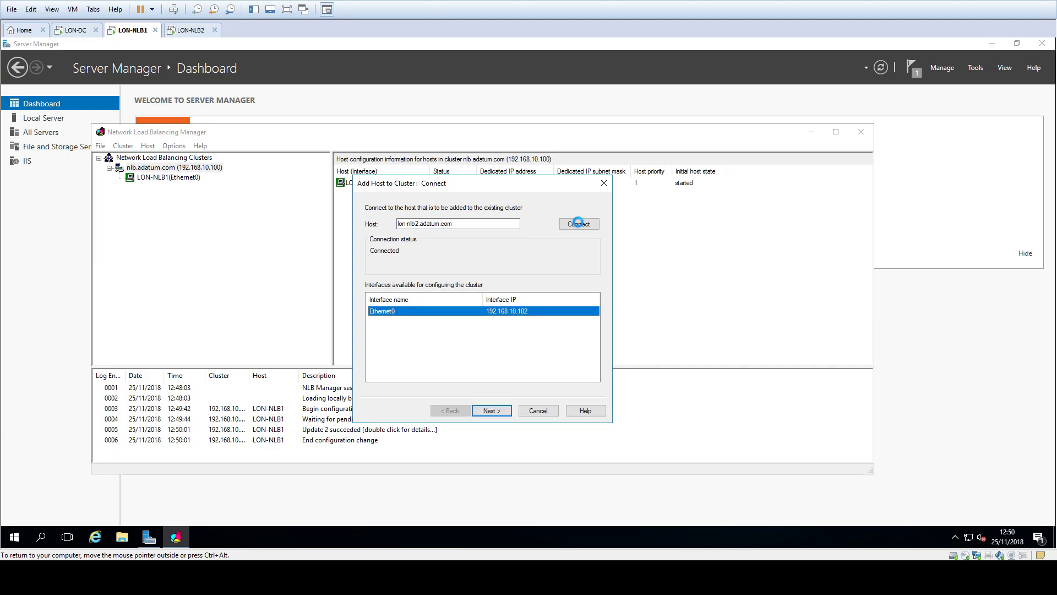
left_click(504, 412)
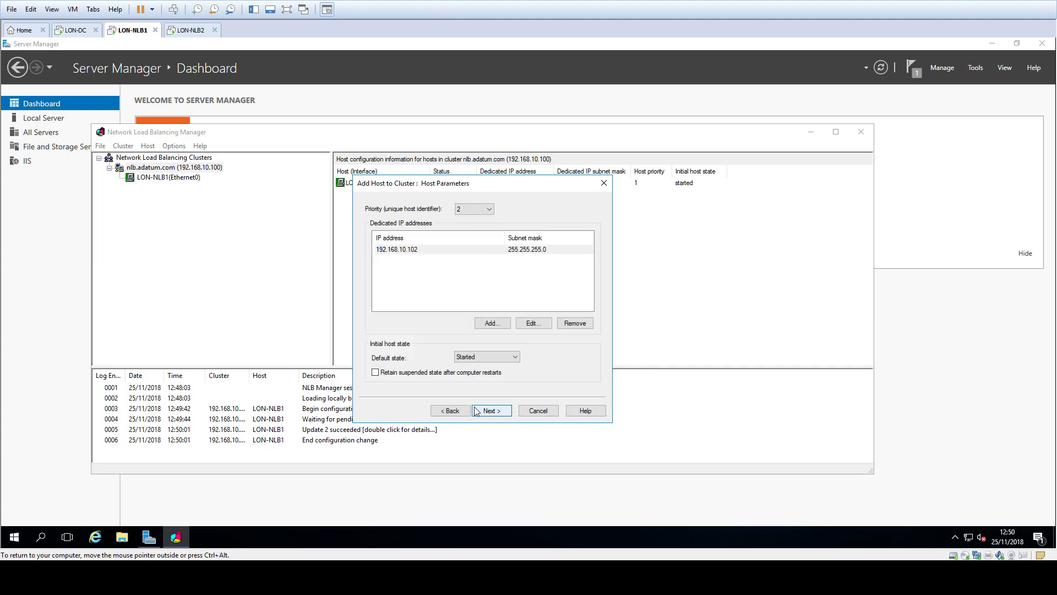
left_click(491, 411)
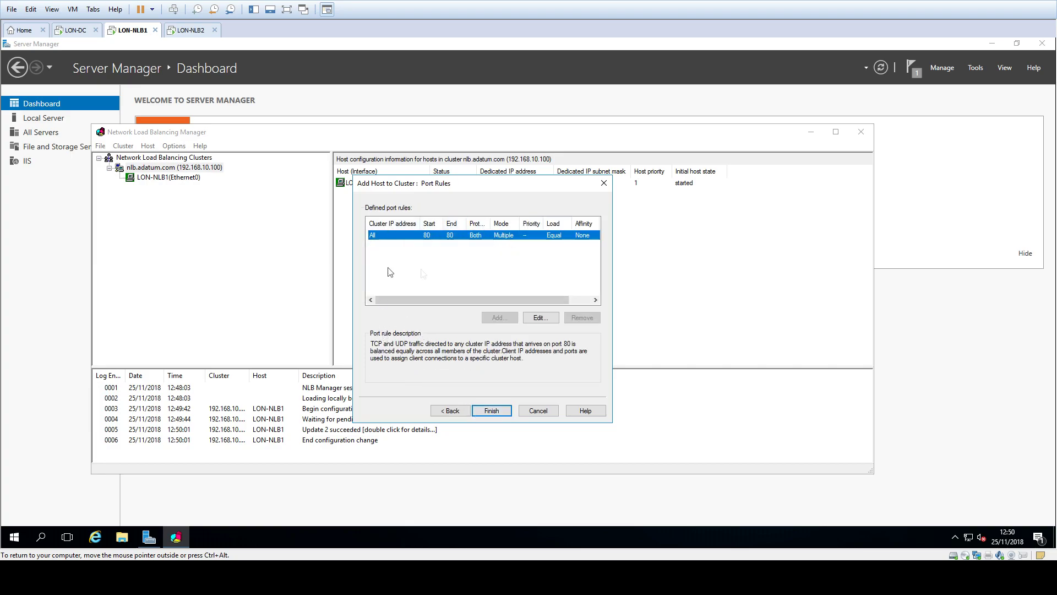
left_click(490, 411)
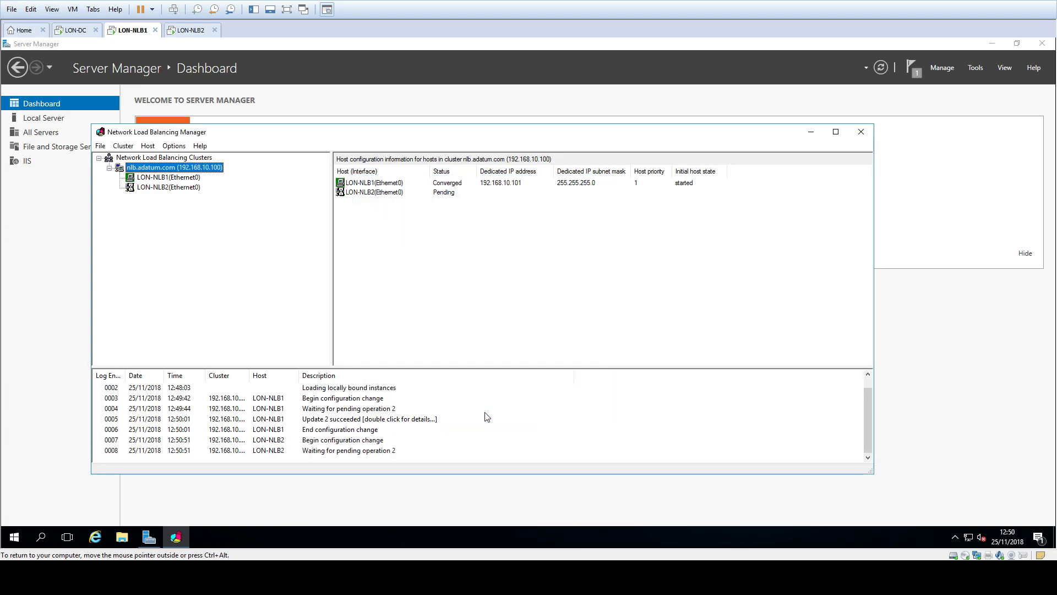